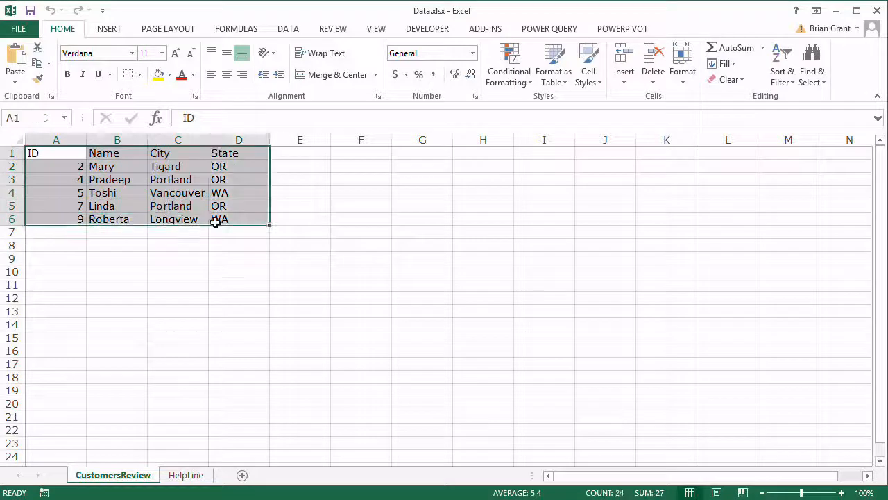
Review the ID and Phone columns on the HelpLine sheet and the Name, City and State columns on the CustomersReview sheet.
left_click(184, 474)
left_click_drag(60, 153, 141, 232)
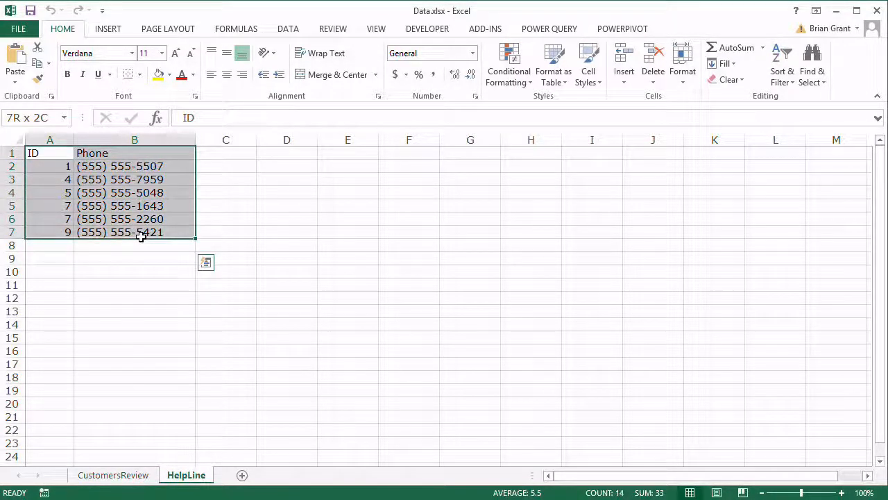
left_click(123, 297)
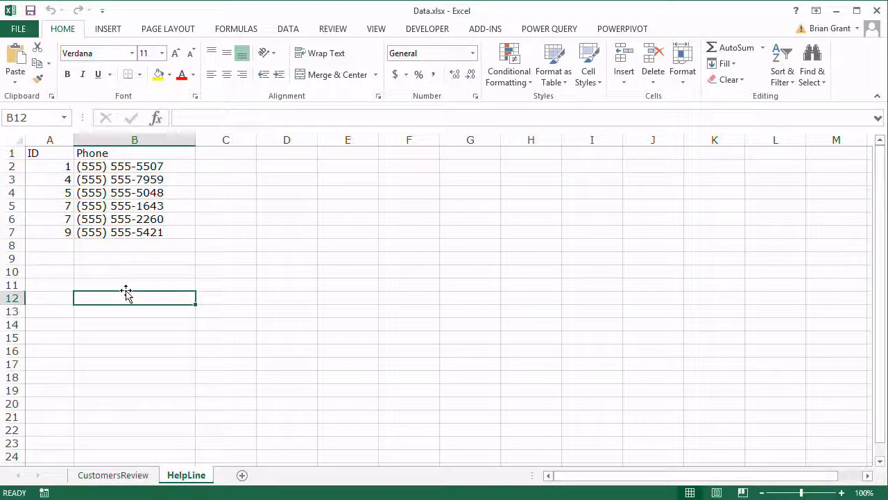
left_click(134, 156)
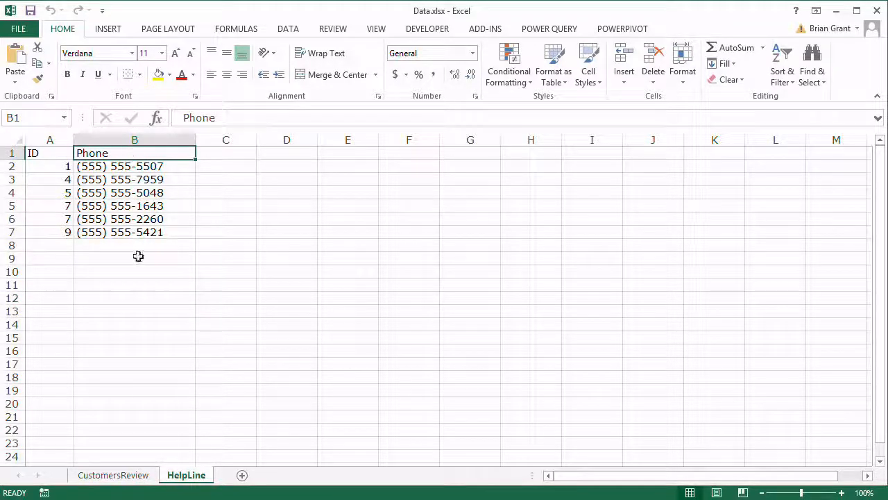
left_click(139, 477)
left_click(113, 179)
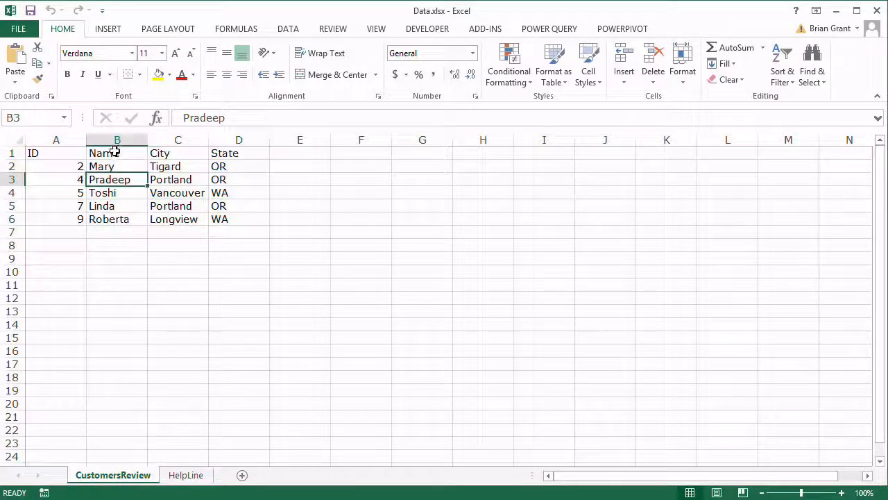
left_click_drag(115, 152, 218, 151)
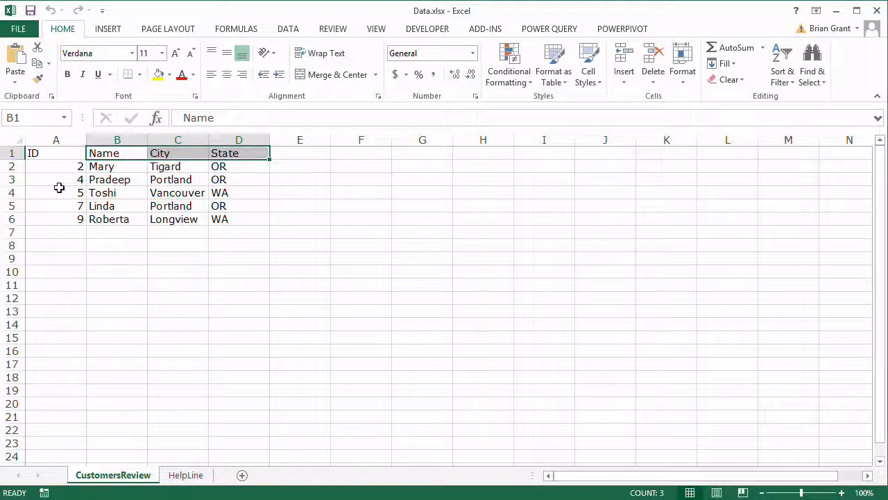
Compare the ID columns on the CustomersReview and HelpLine sheets.
left_click_drag(58, 169, 59, 217)
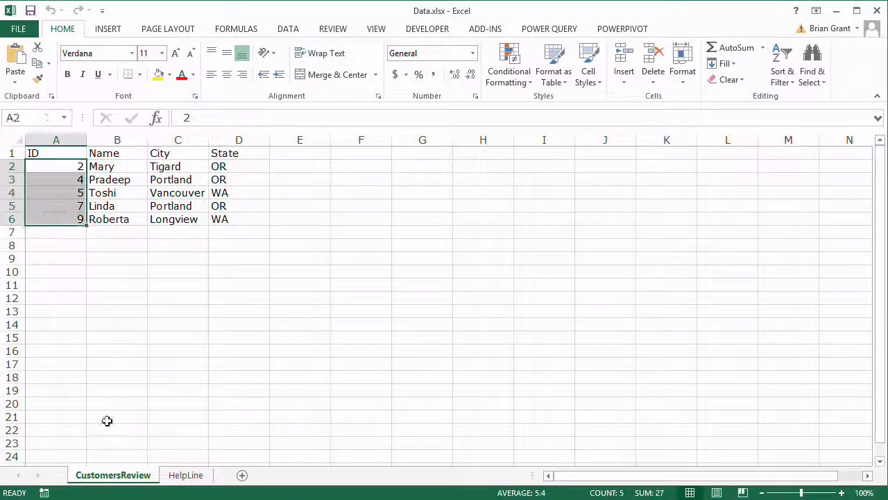
left_click(179, 476)
left_click_drag(52, 168, 49, 236)
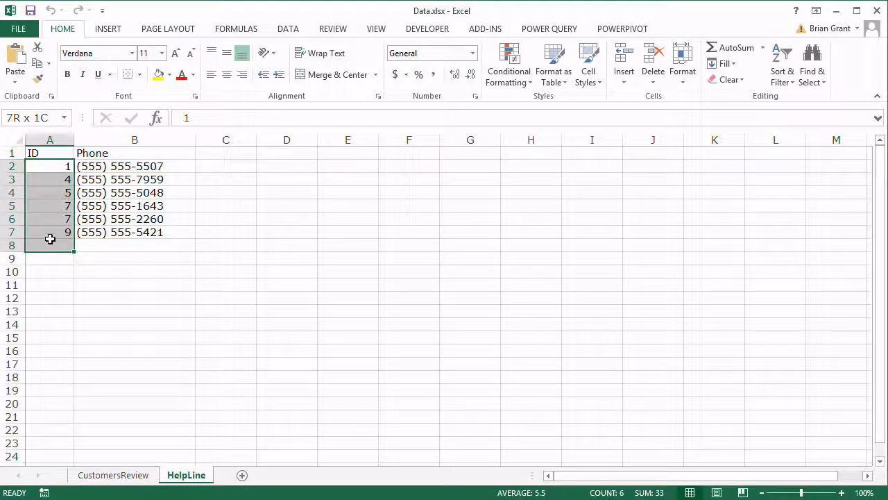
left_click(119, 476)
left_click(321, 272)
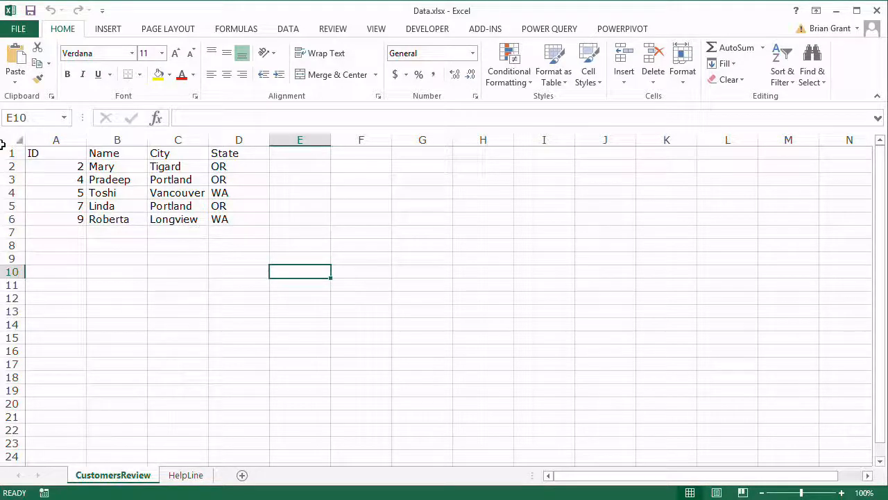
left_click(53, 153)
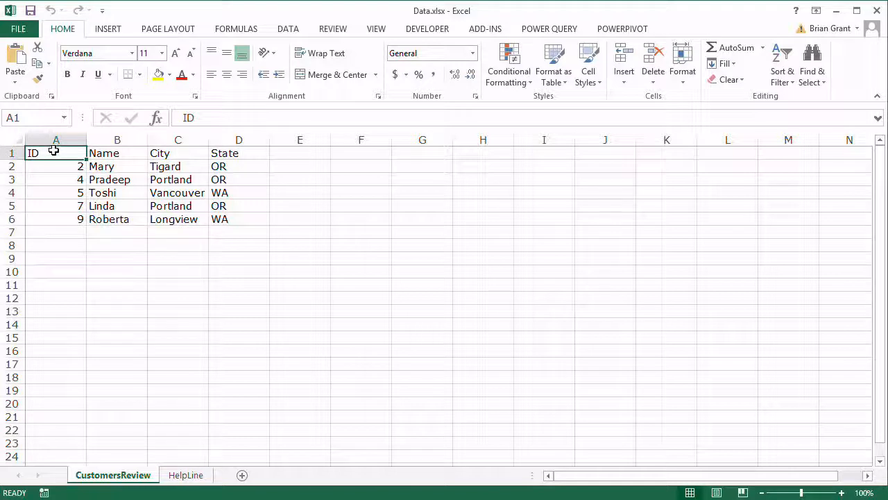
left_click(264, 242)
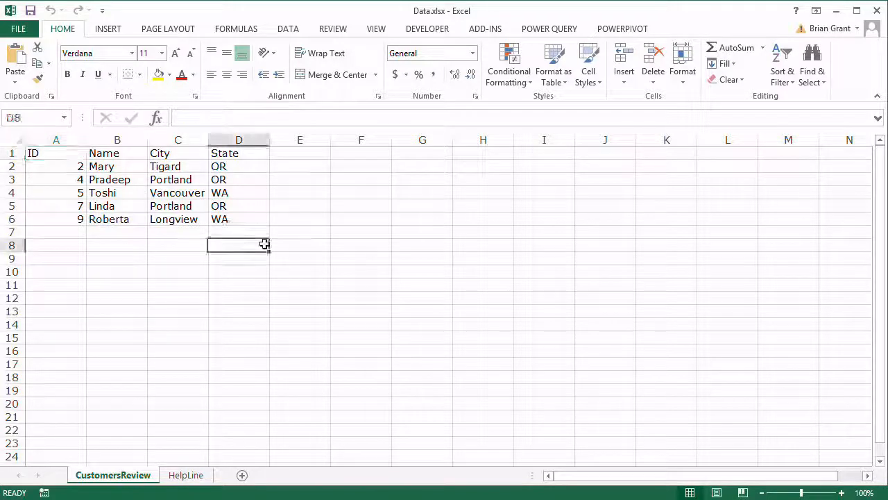
left_click(296, 247)
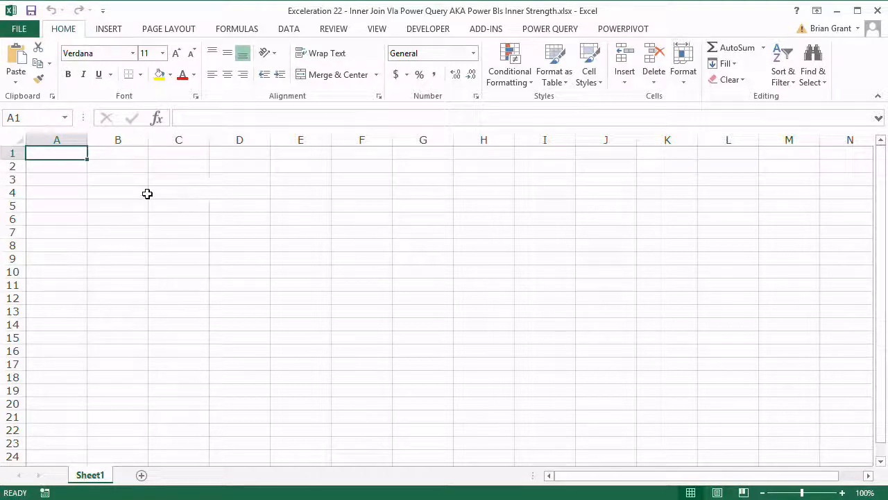
Connect Power Query in the Exceleration 22 workbook to the Excel file Data.xlsx.
left_click(552, 31)
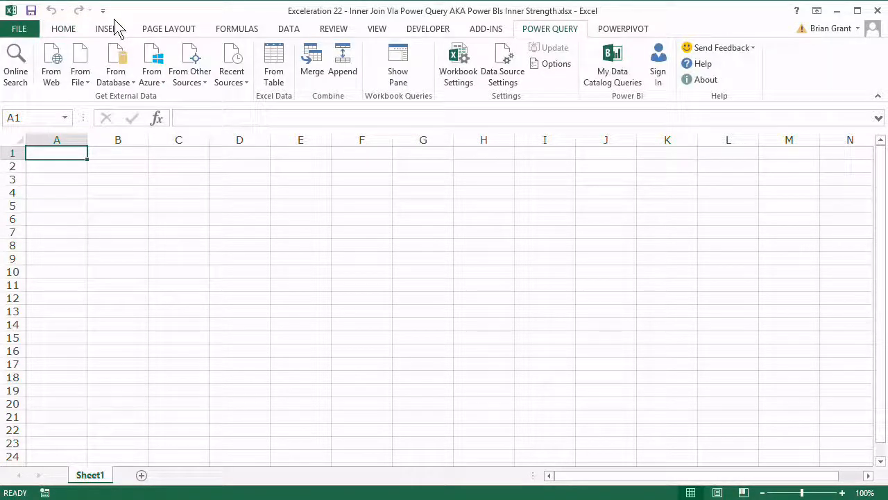
left_click(82, 86)
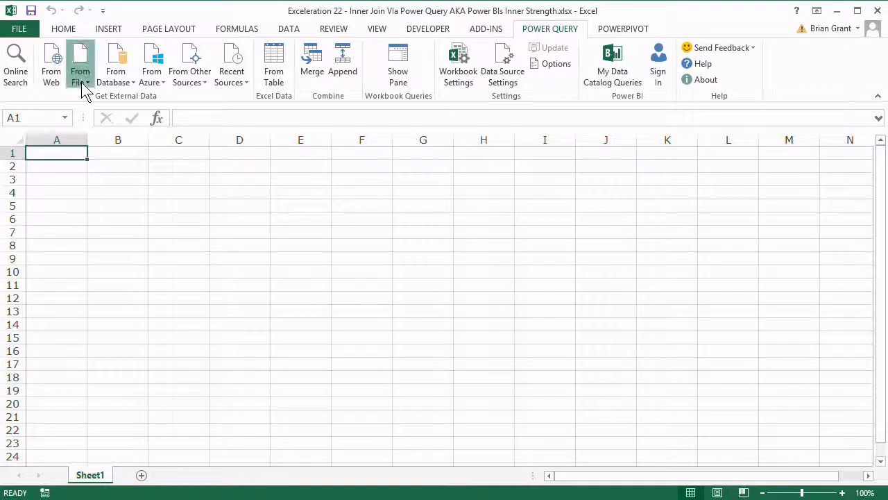
left_click(95, 109)
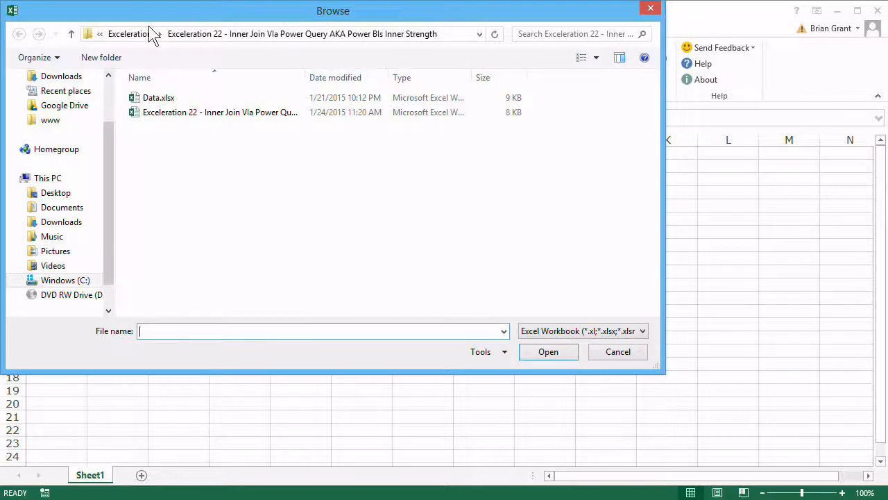
left_click(154, 101)
left_click(549, 353)
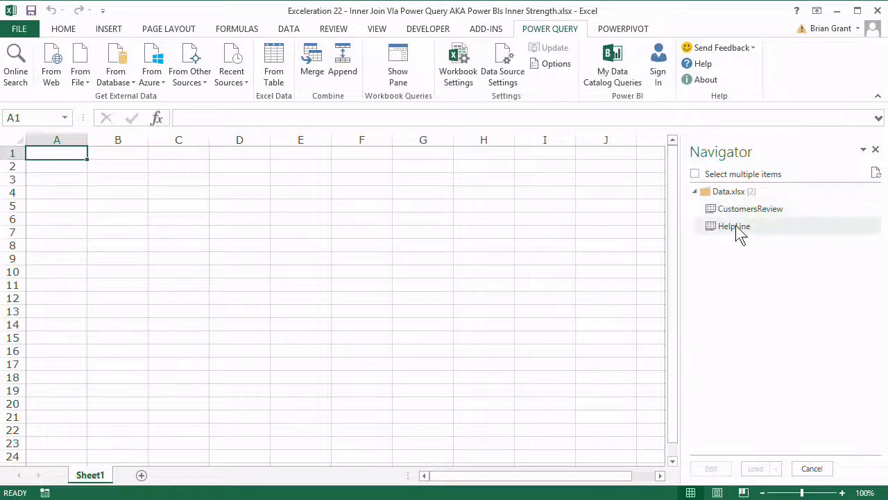
Select both the CustomersReview and HelpLine sheets of Data.xlsx and load them as queries.
mouse_move(741, 216)
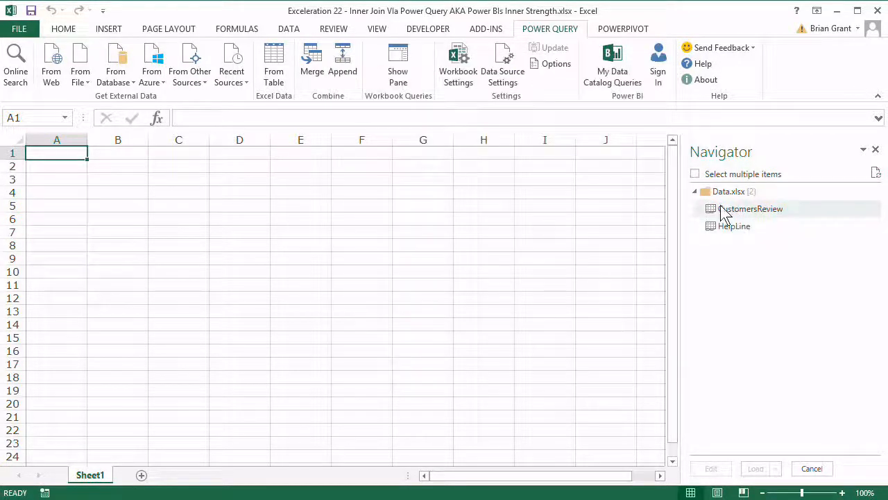
left_click(695, 174)
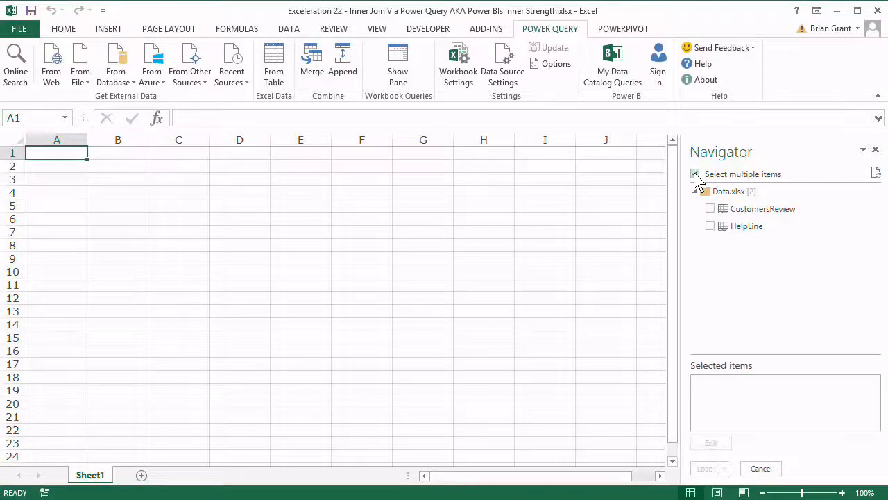
left_click(710, 208)
left_click(709, 225)
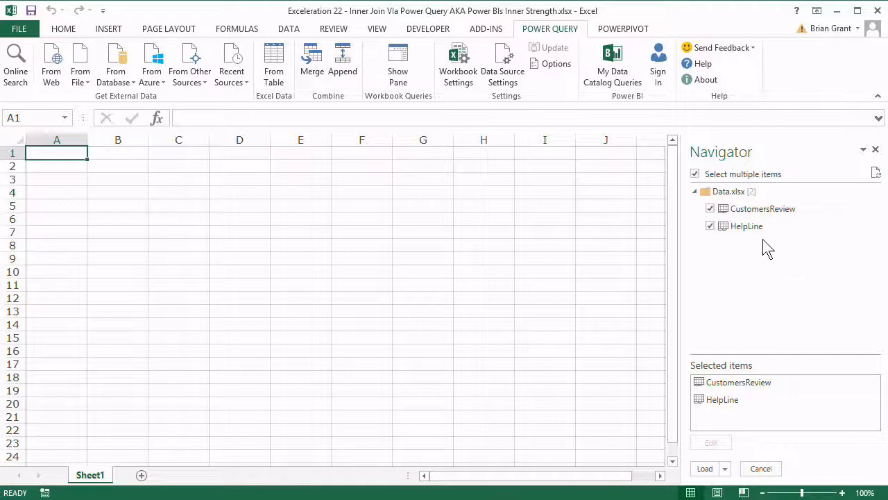
left_click(702, 469)
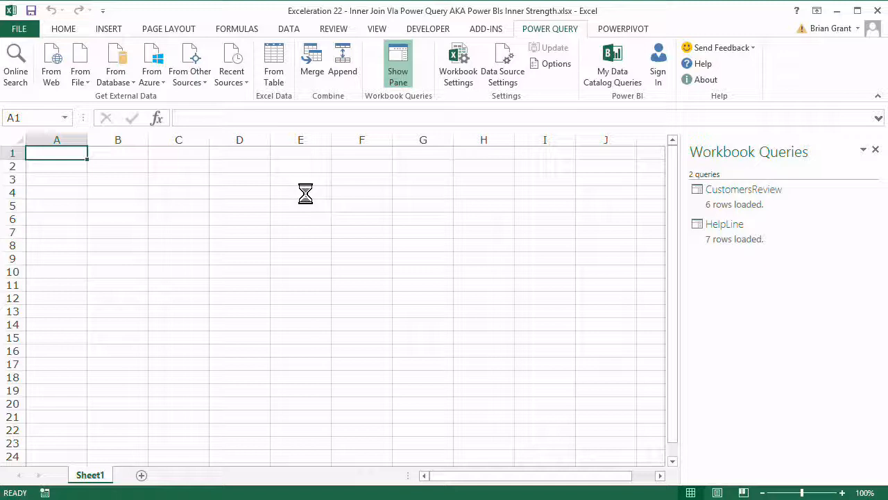
Open the CustomersReview query for editing and use its first row as headers.
left_click(721, 204)
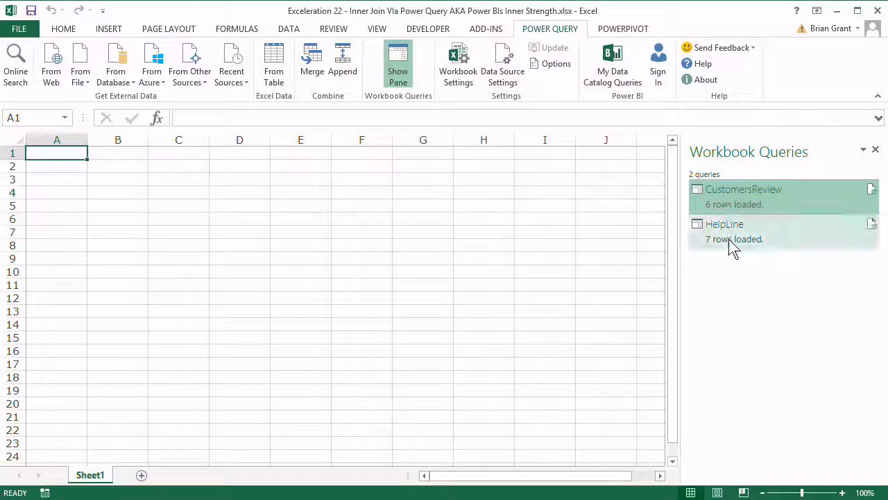
mouse_move(738, 195)
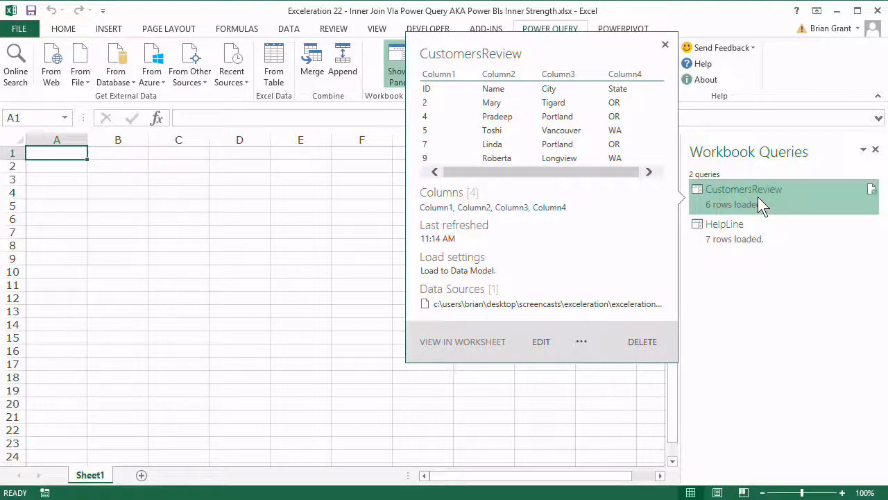
right_click(758, 196)
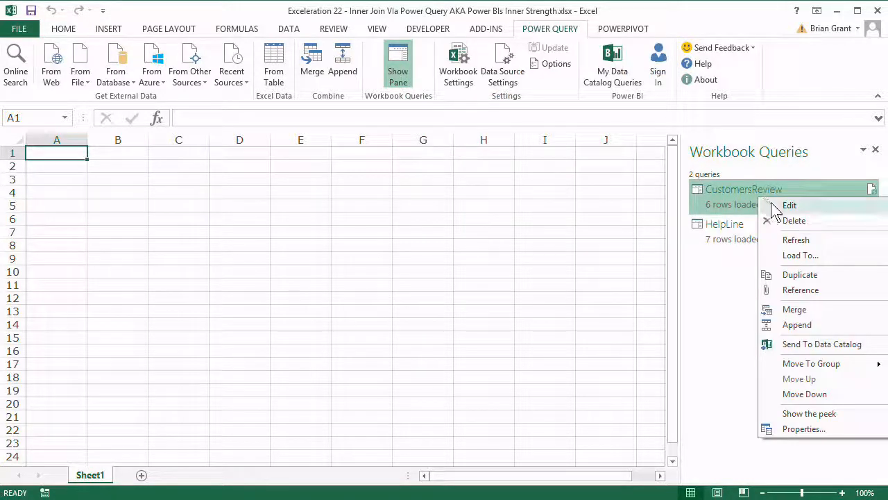
left_click(771, 201)
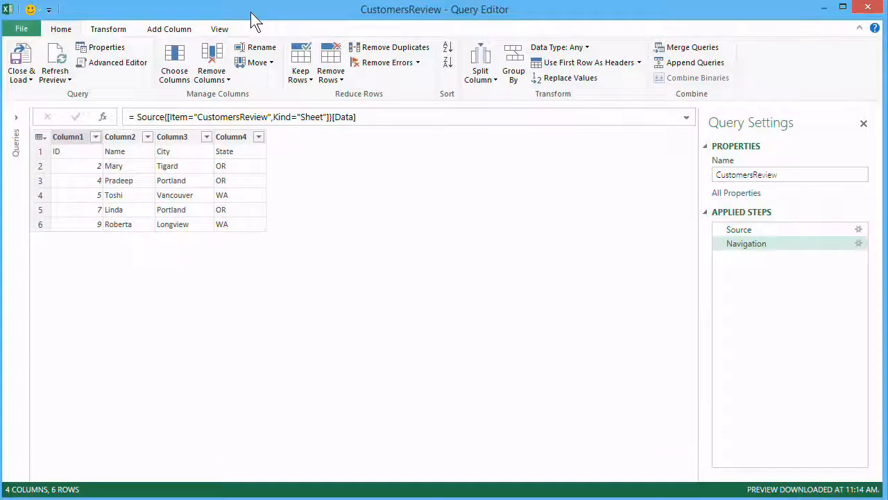
left_click(111, 32)
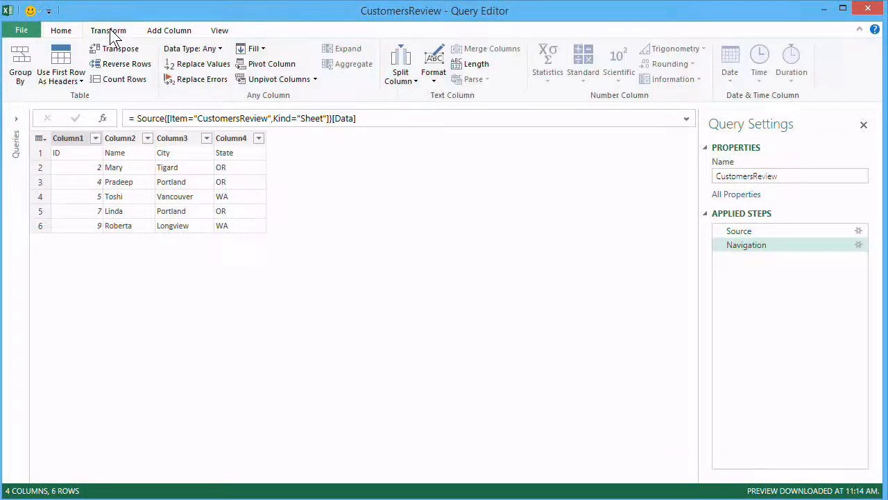
left_click(60, 61)
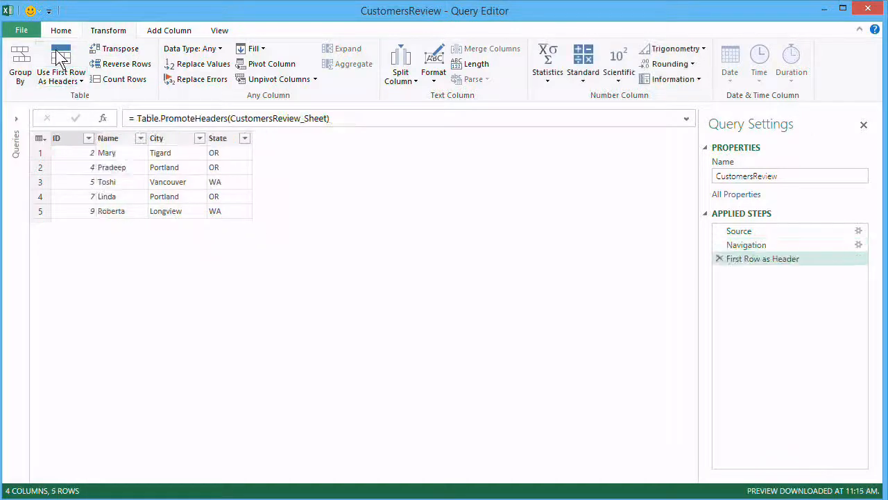
Compare the CustomersReview query's Navigation and First Row as Header applied steps, and close and load the query.
left_click(757, 259)
left_click(749, 246)
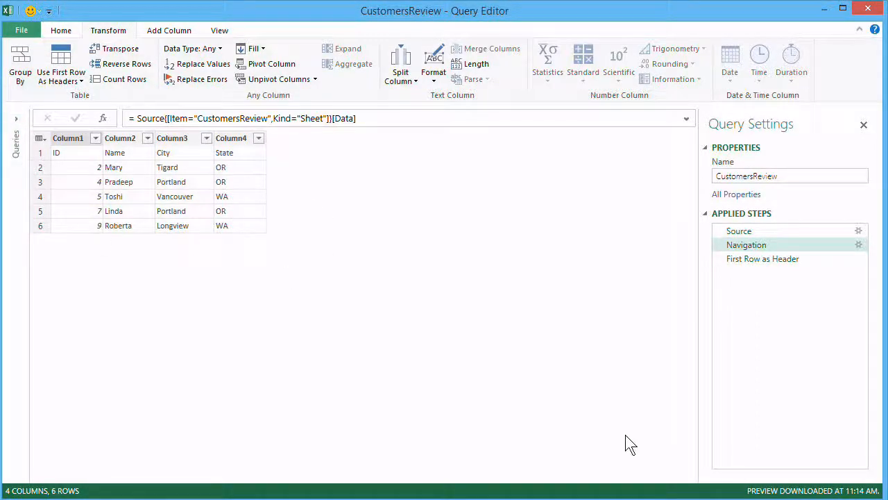
left_click(756, 261)
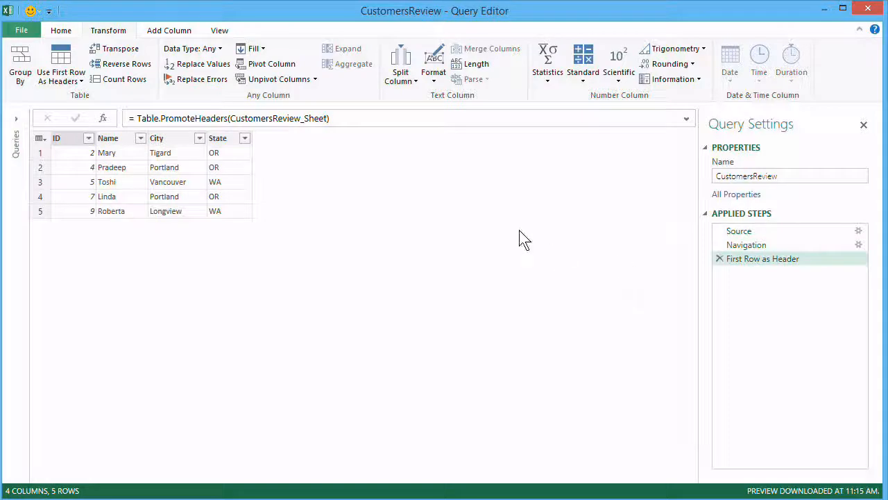
left_click(61, 30)
left_click(20, 62)
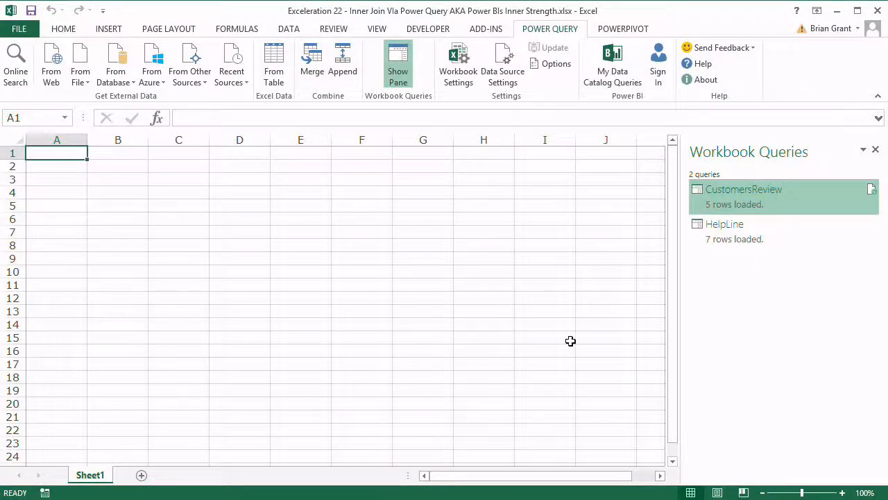
Edit the HelpLine query to use its first row as headers, and close and load it.
mouse_move(806, 185)
right_click(718, 238)
left_click(734, 247)
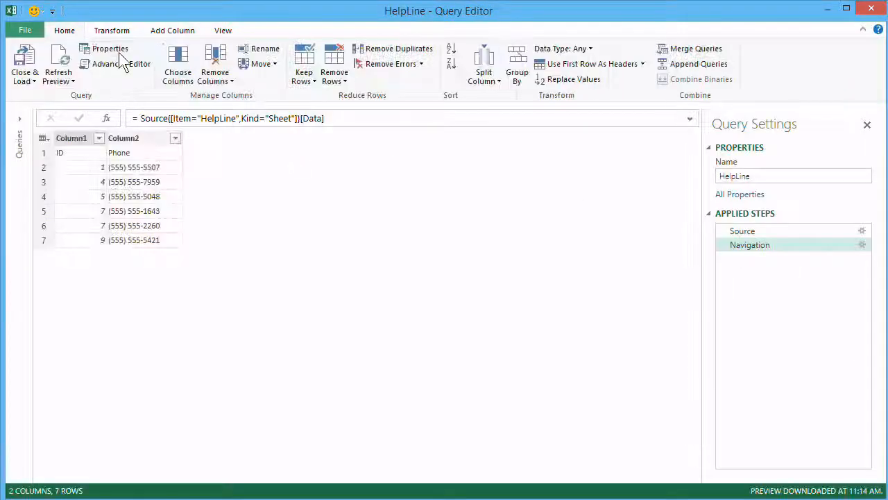
left_click(118, 32)
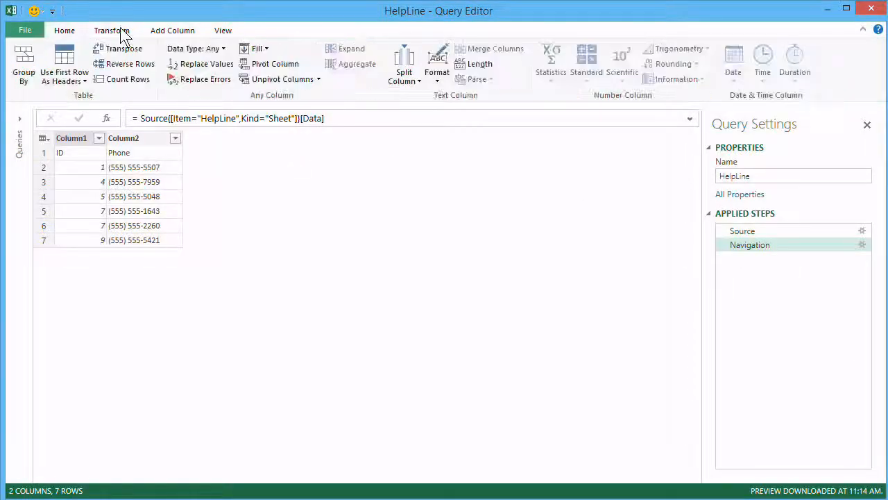
left_click(63, 61)
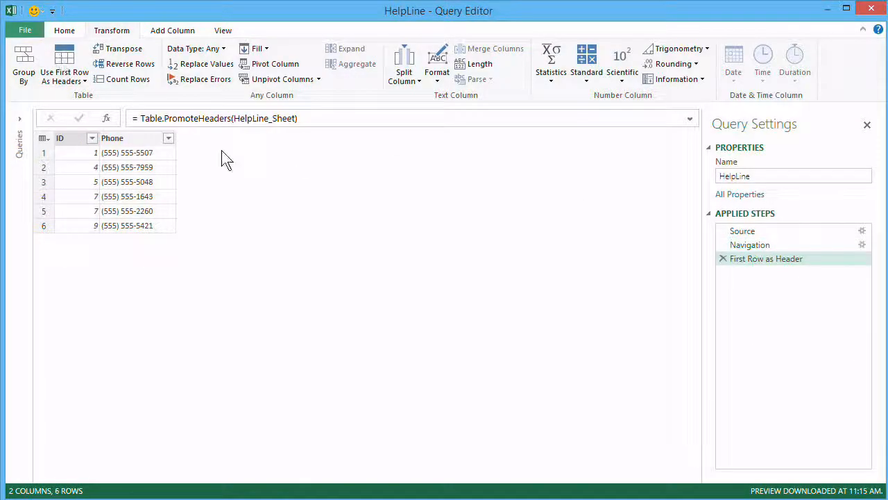
left_click(770, 258)
left_click(63, 31)
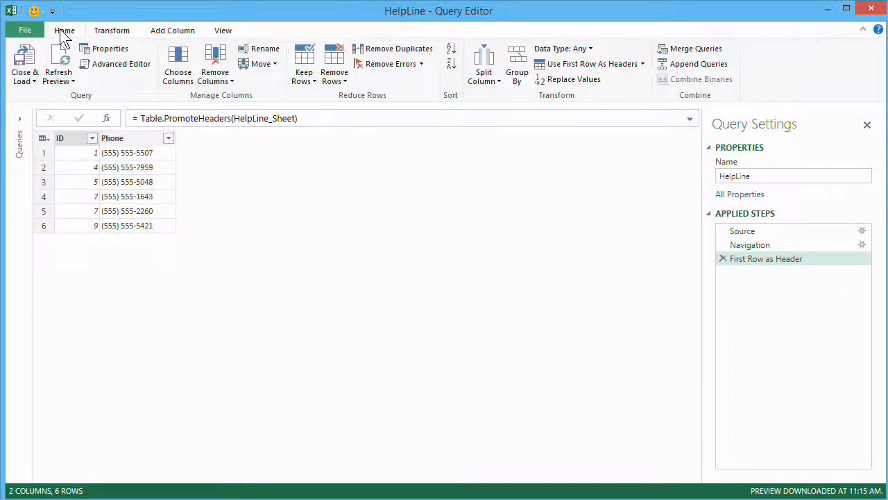
left_click(28, 50)
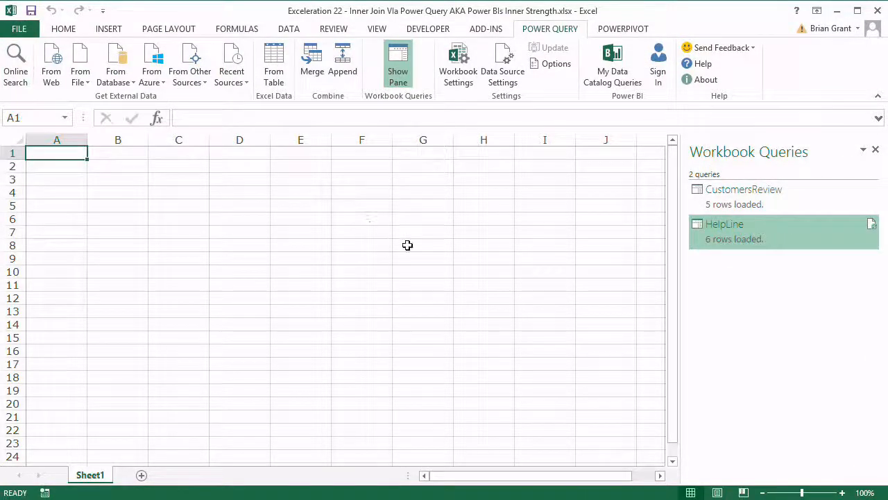
Preview the data of the CustomersReview and HelpLine queries.
left_click(734, 196)
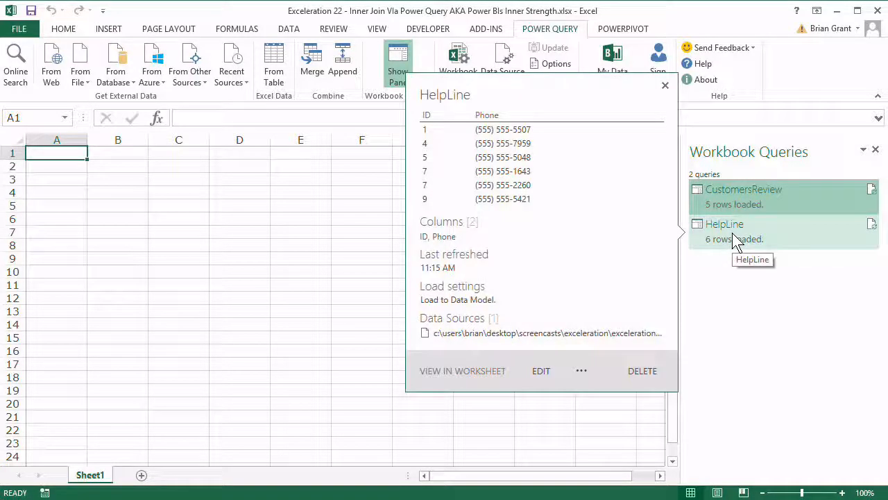
mouse_move(733, 201)
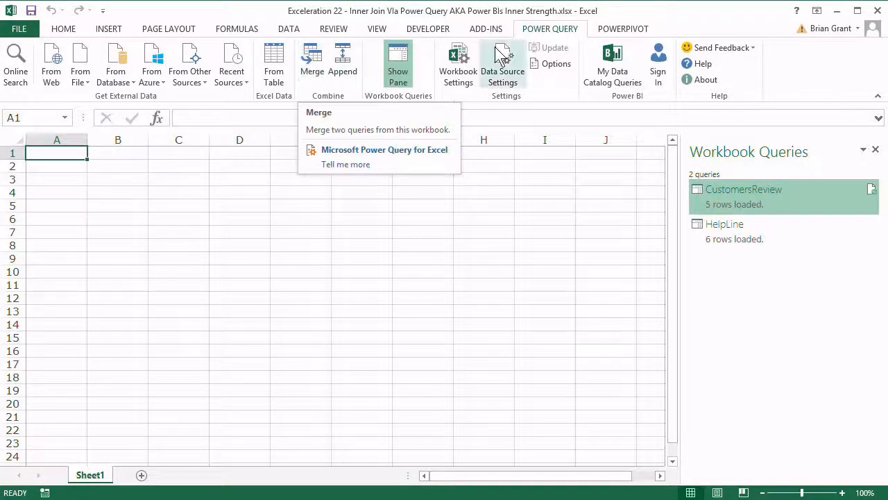
Merge the HelpLine query with CustomersReview on their ID columns, including only matching rows.
left_click(313, 59)
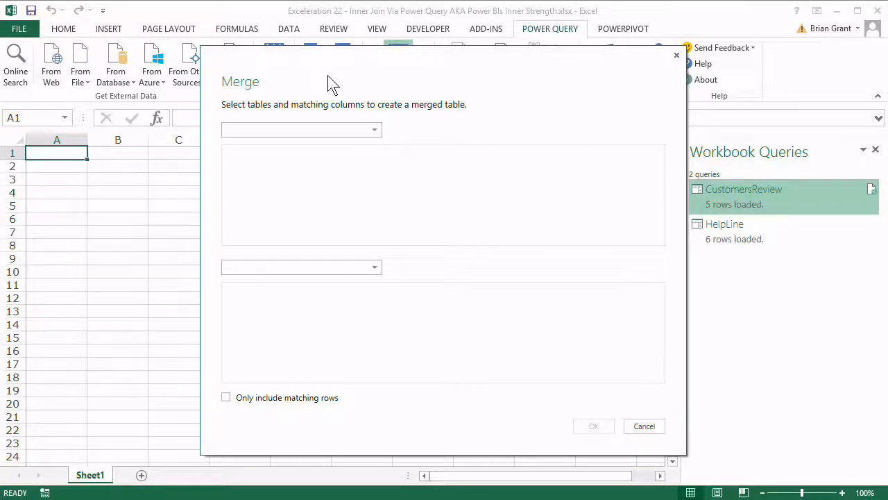
left_click(373, 131)
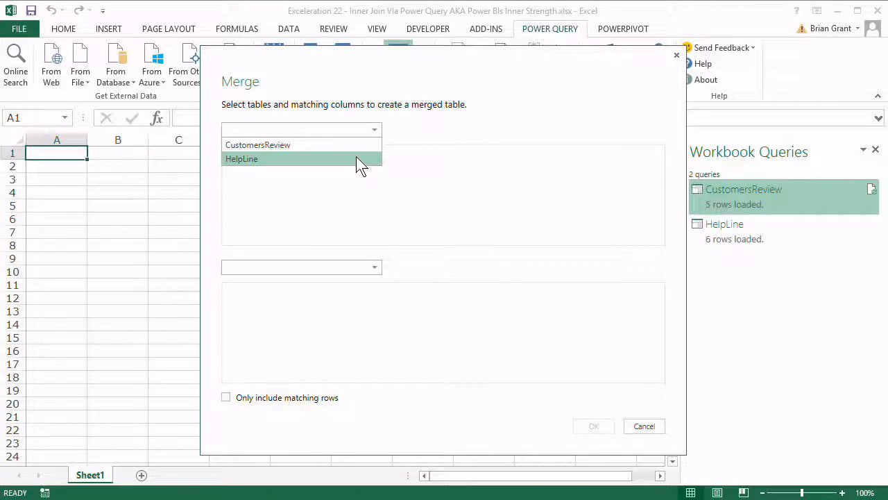
left_click(356, 158)
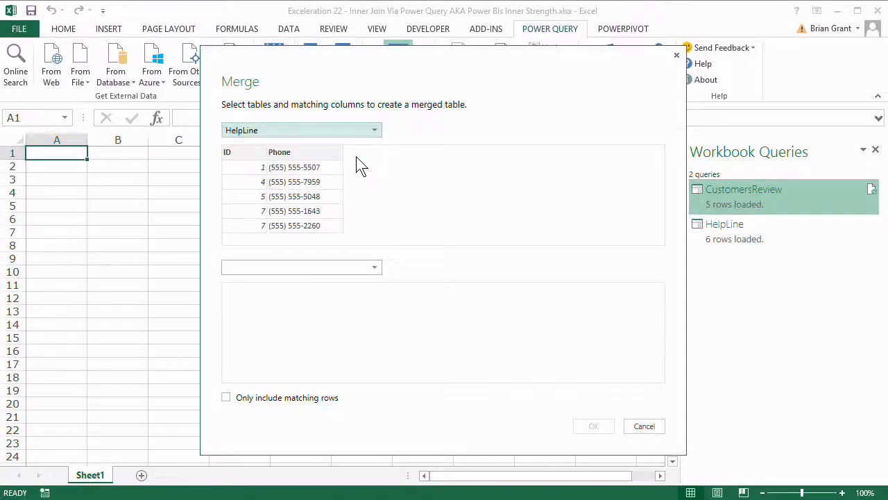
left_click(301, 269)
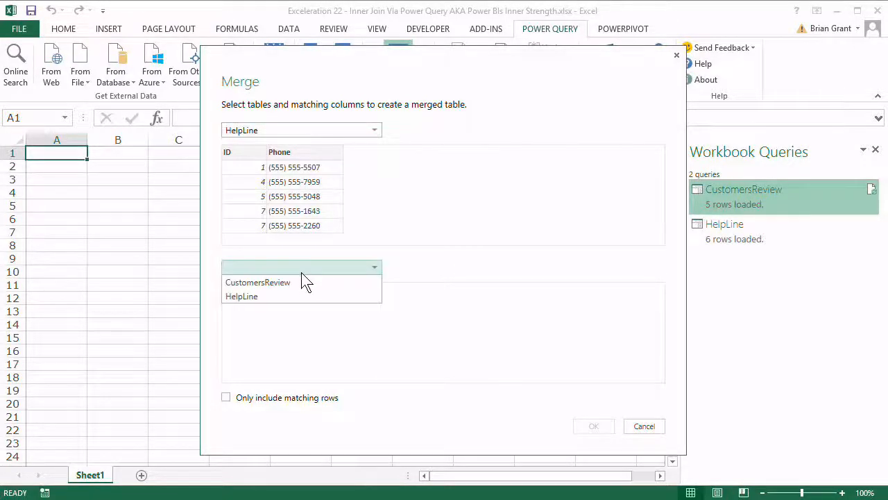
left_click(300, 281)
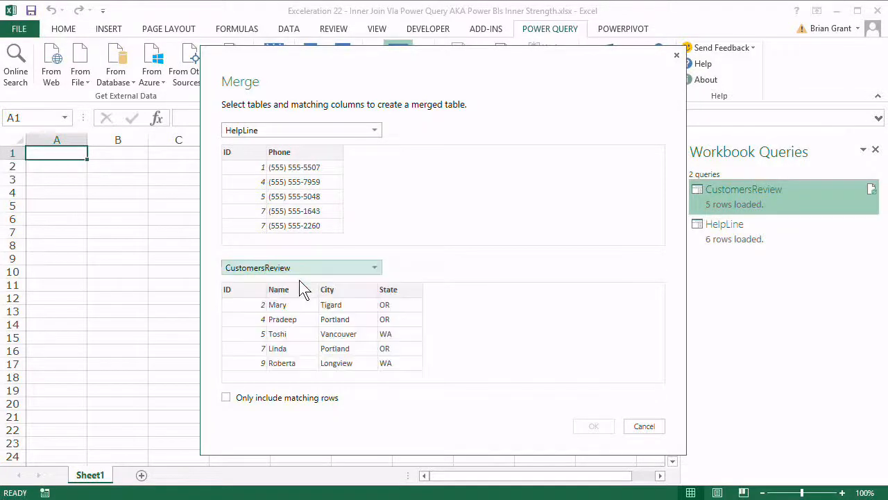
left_click(246, 152)
left_click(248, 290)
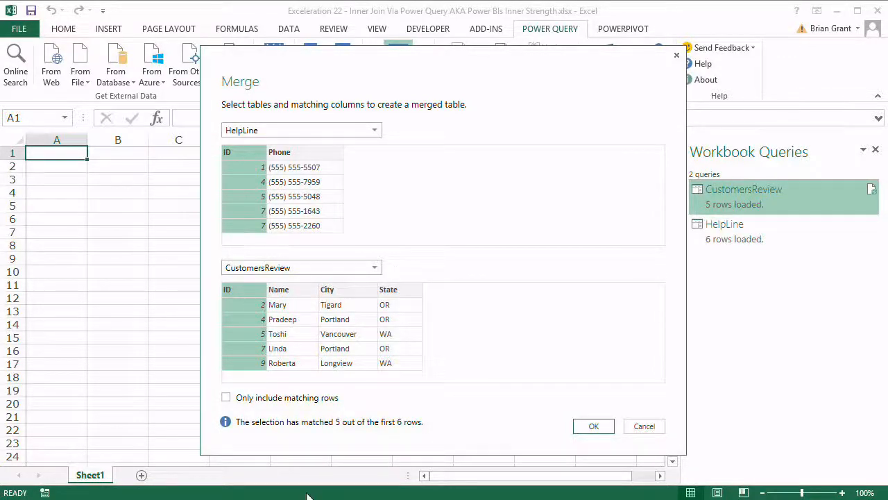
left_click(227, 398)
left_click(595, 426)
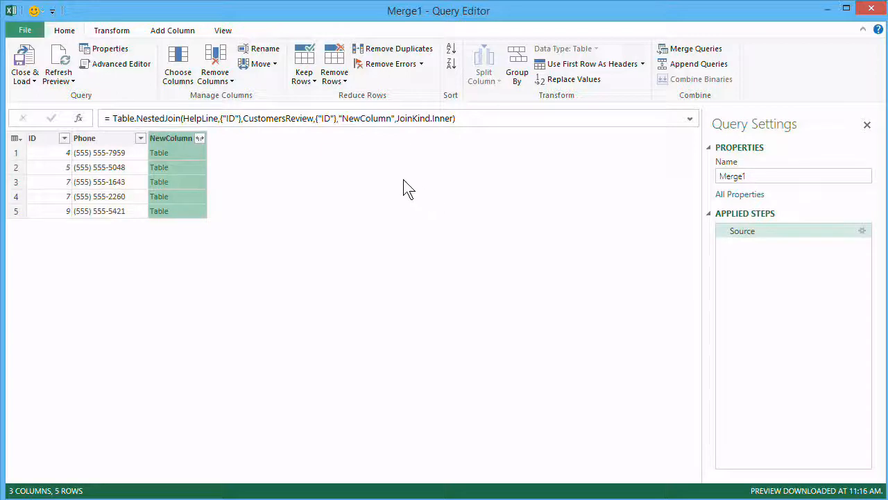
Expand the merged query's NewColumn into Name, City and State, without ID and without the original column name as prefix.
left_click(199, 139)
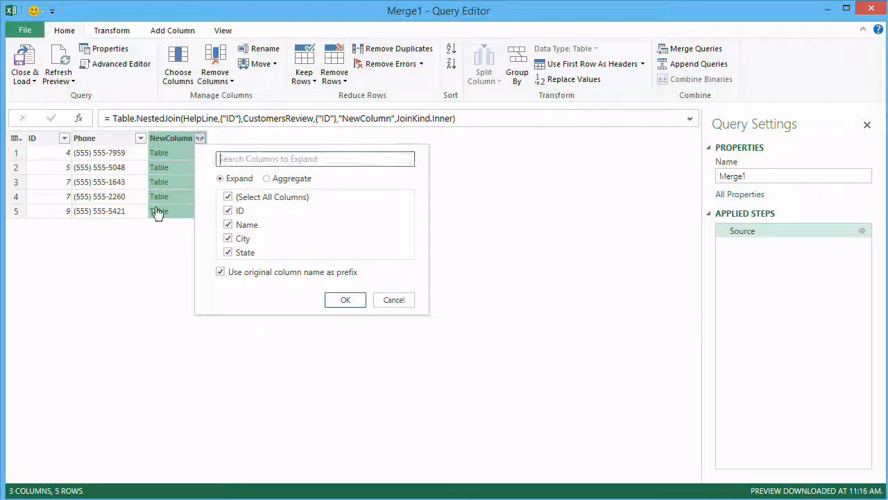
left_click(228, 211)
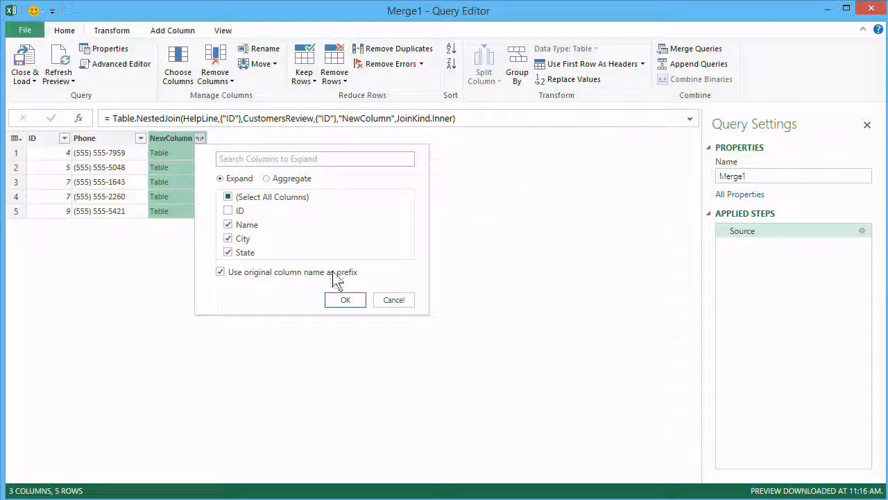
left_click(220, 271)
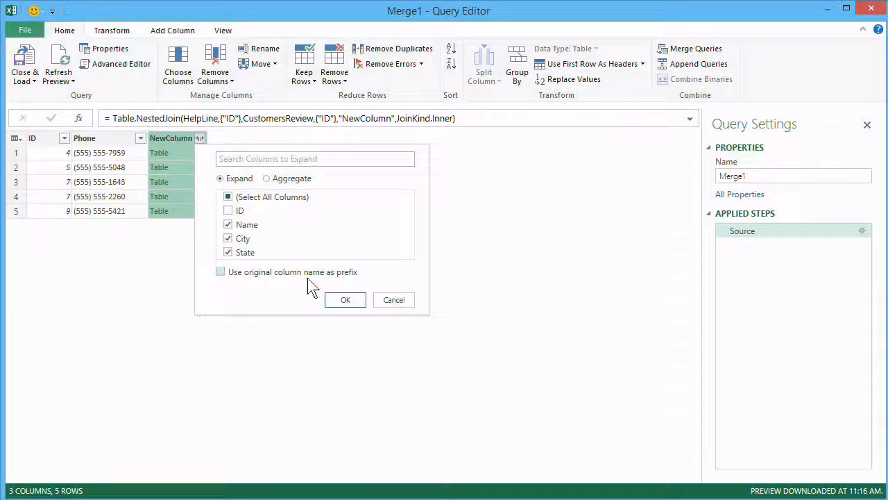
left_click(345, 301)
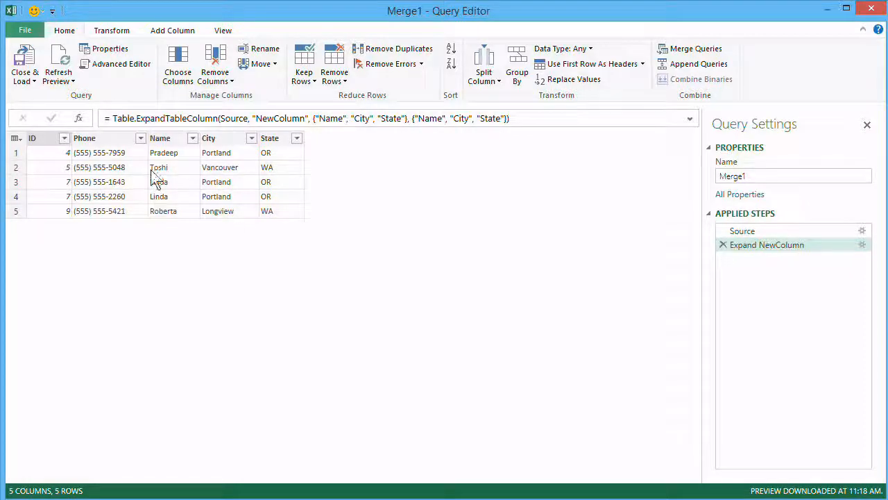
left_click(113, 32)
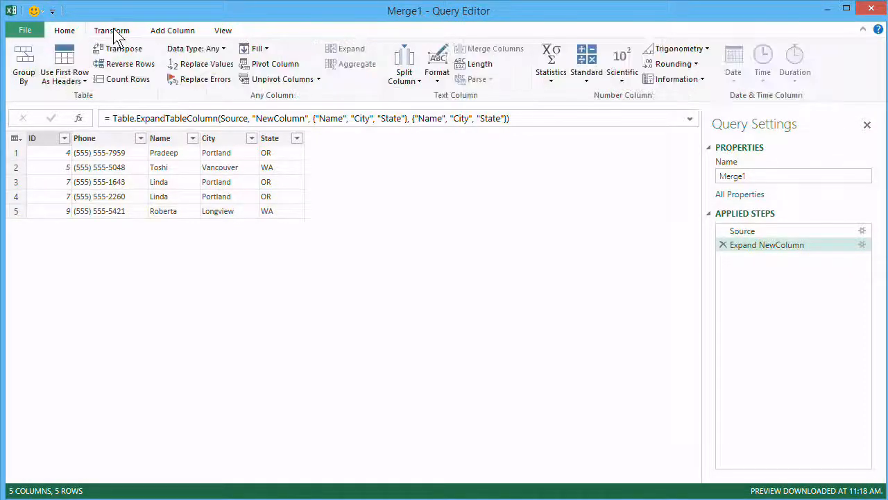
left_click(179, 31)
left_click(225, 30)
left_click(122, 32)
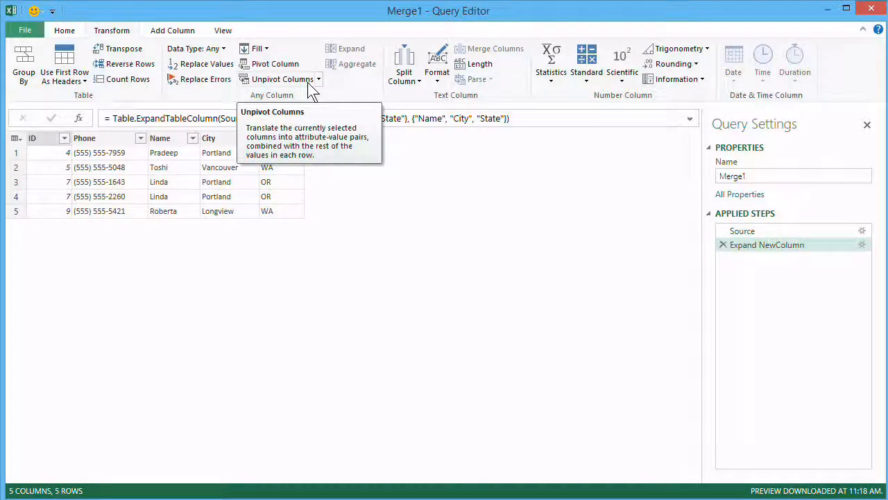
left_click(66, 32)
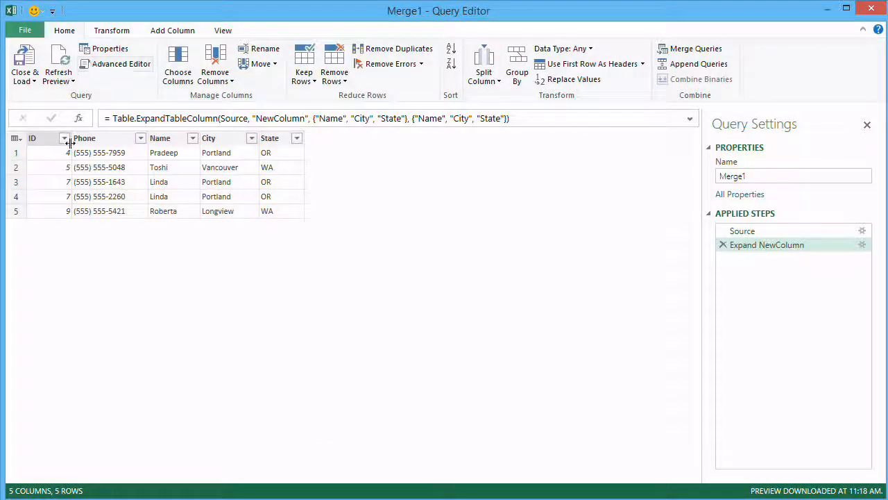
Close the merged query and load it as a table into the existing worksheet at cell A1.
left_click(32, 82)
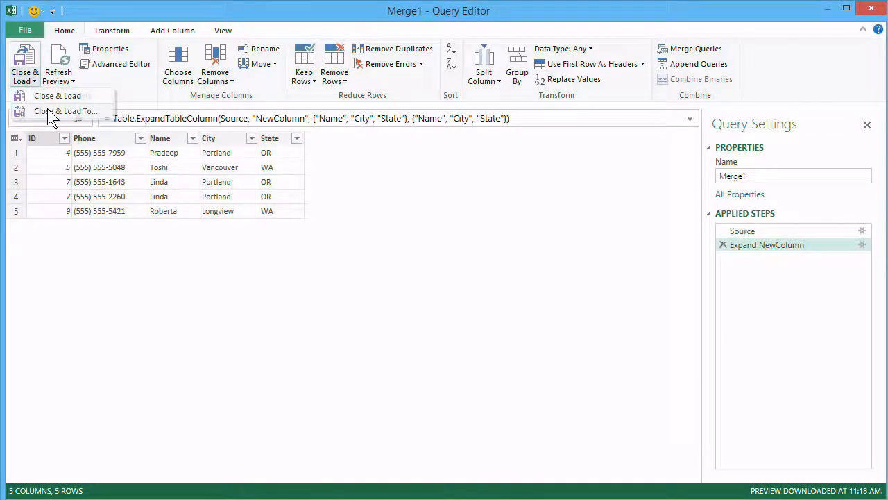
left_click(47, 108)
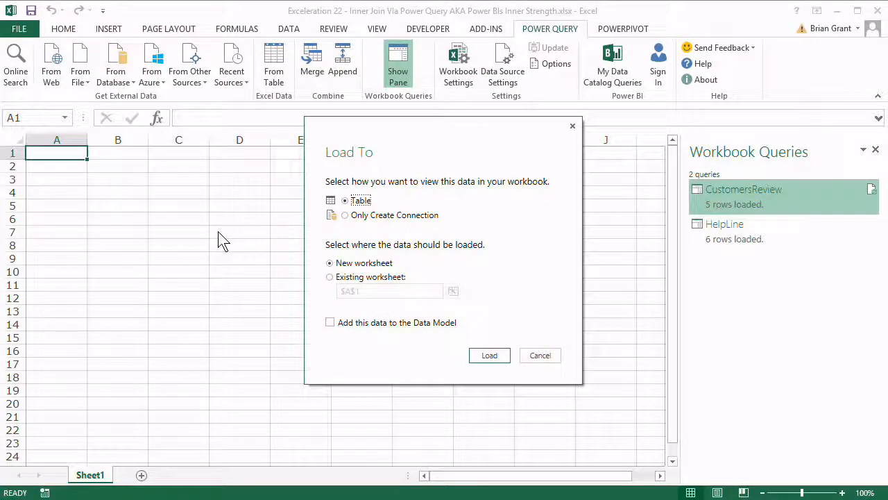
left_click(345, 215)
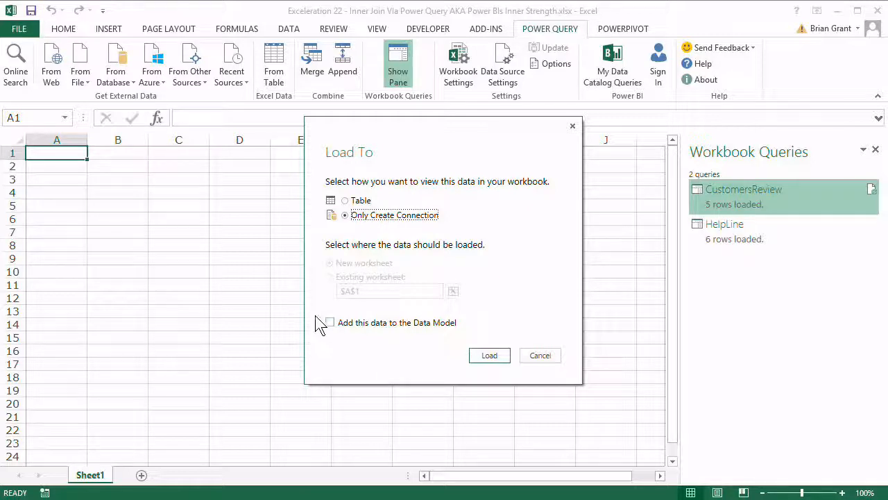
left_click(345, 202)
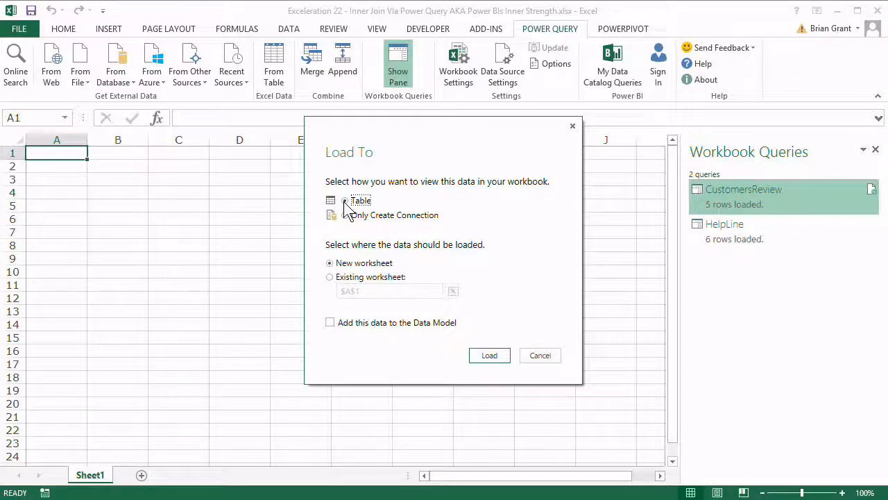
left_click(329, 278)
left_click(489, 356)
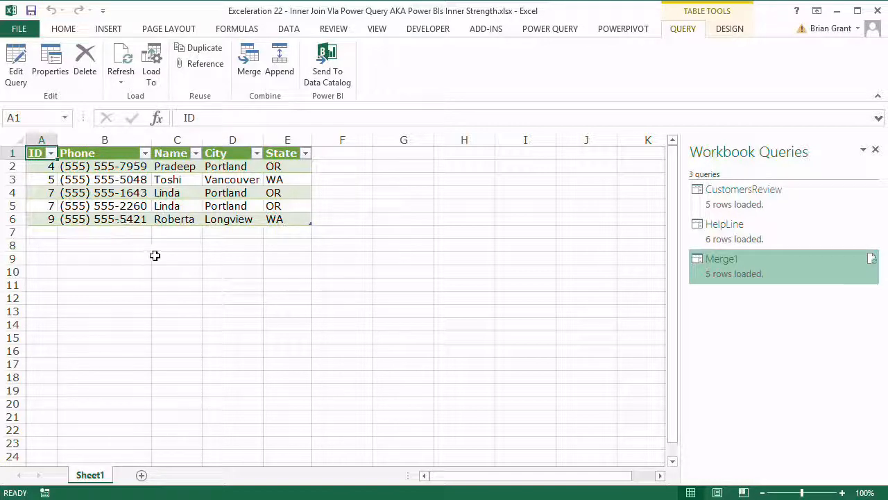
Refresh the merged table from within its data, and refresh all data connections in the workbook.
left_click(113, 82)
left_click(135, 262)
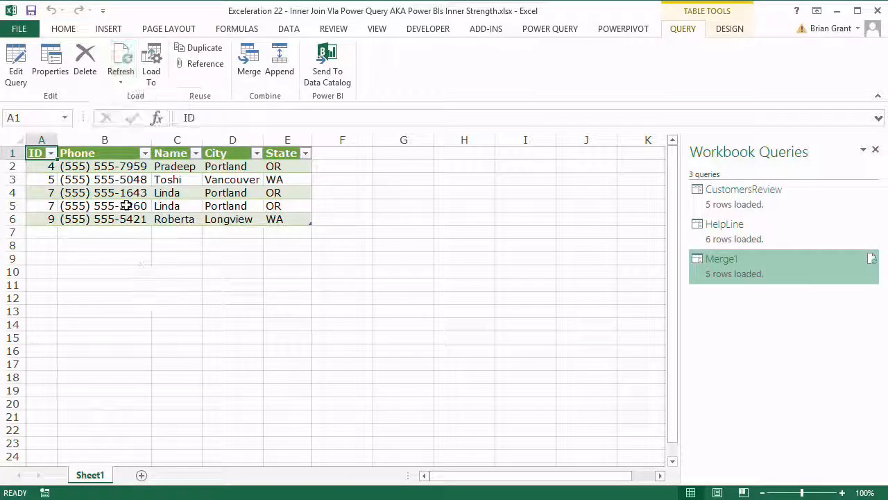
left_click(123, 204)
left_click(116, 86)
left_click(121, 96)
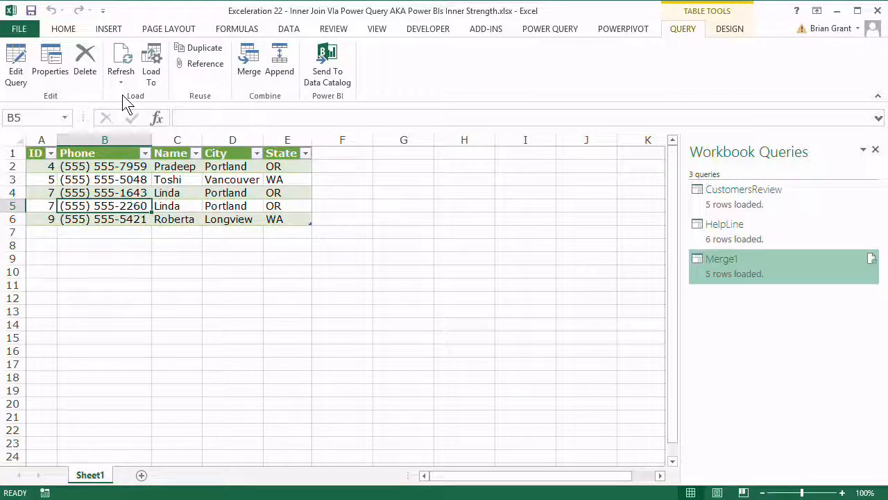
left_click(287, 29)
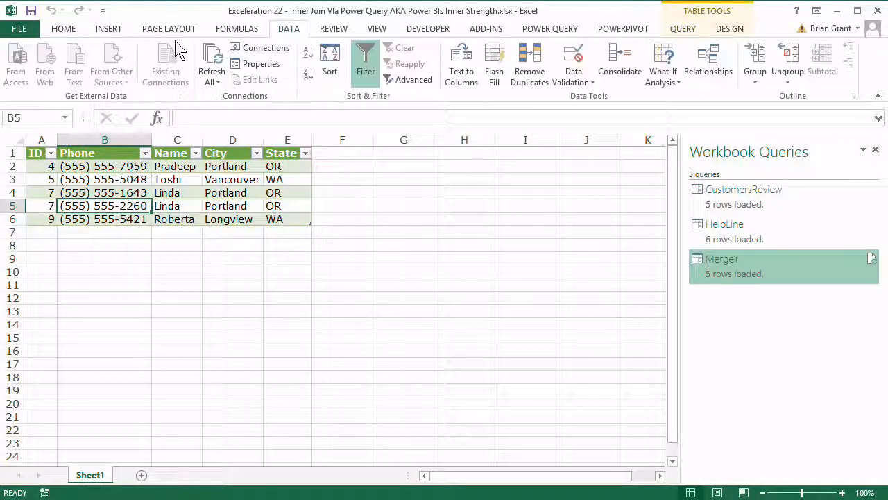
left_click(211, 77)
left_click(233, 105)
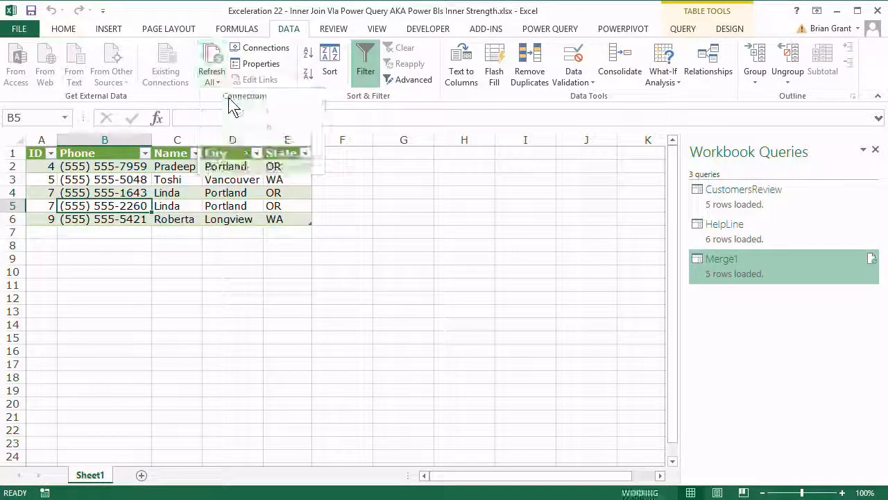